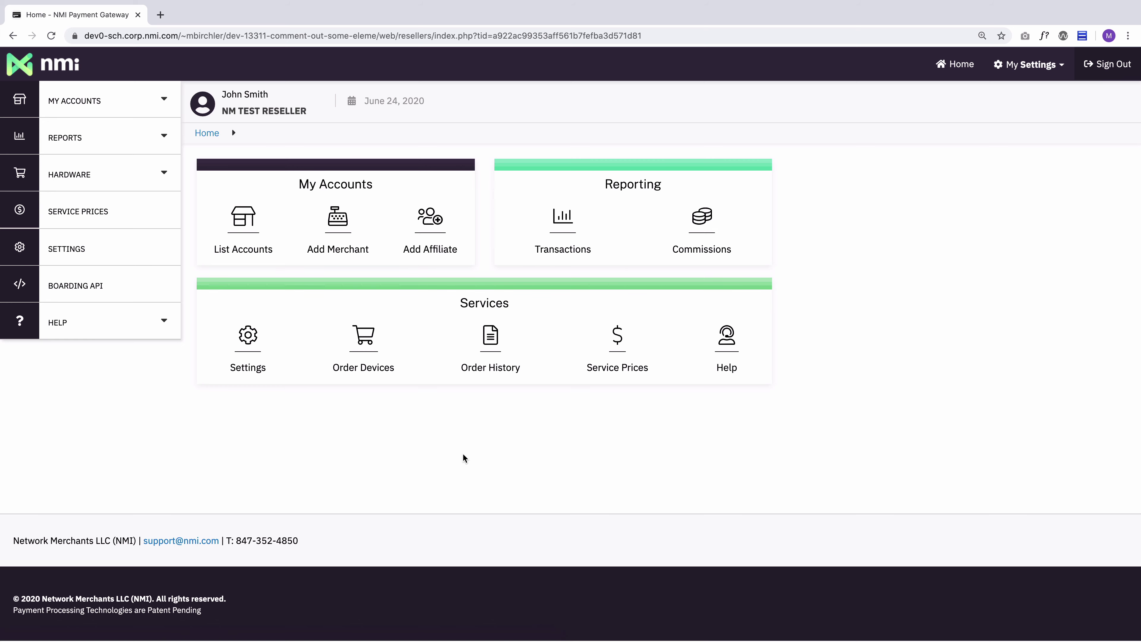
- Go from Settings to the Users page listing existing accounts and their permission codes
{"action": "left_click", "coordinate": [258, 349]}
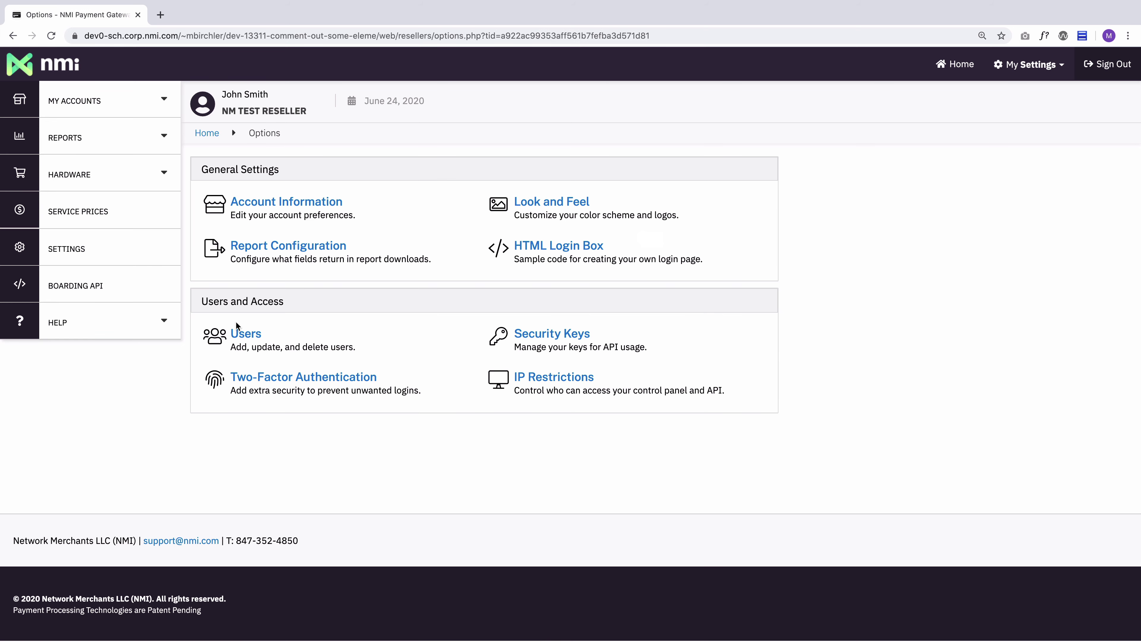
{"action": "left_click", "coordinate": [255, 335]}
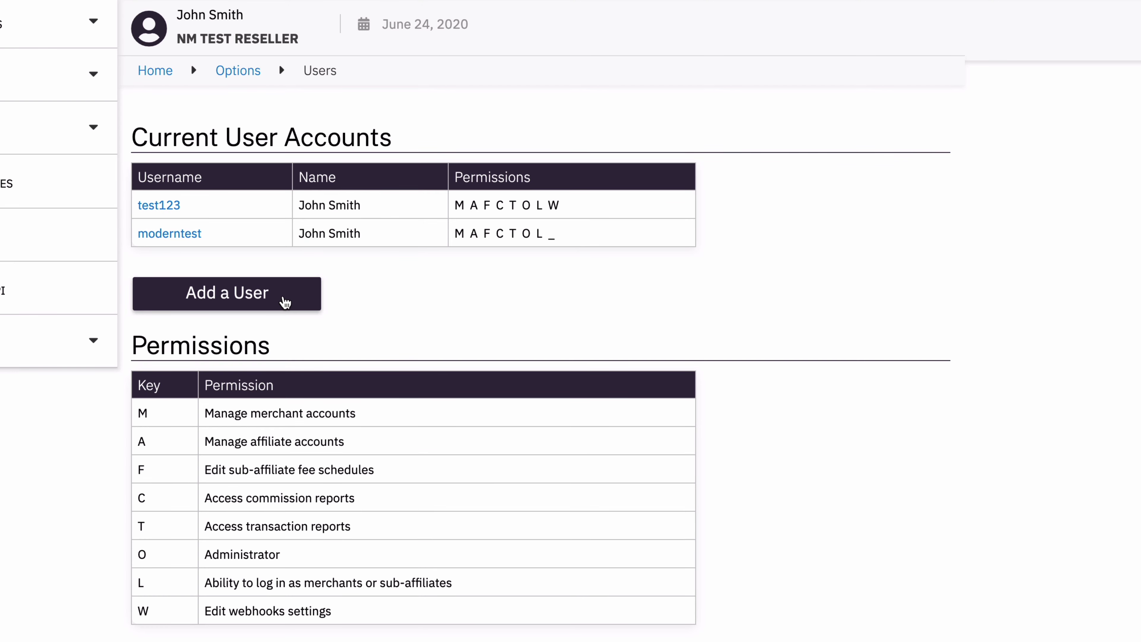
- Add a new user and fill in its username, first name, last name and e-mail address
{"action": "left_click", "coordinate": [285, 299]}
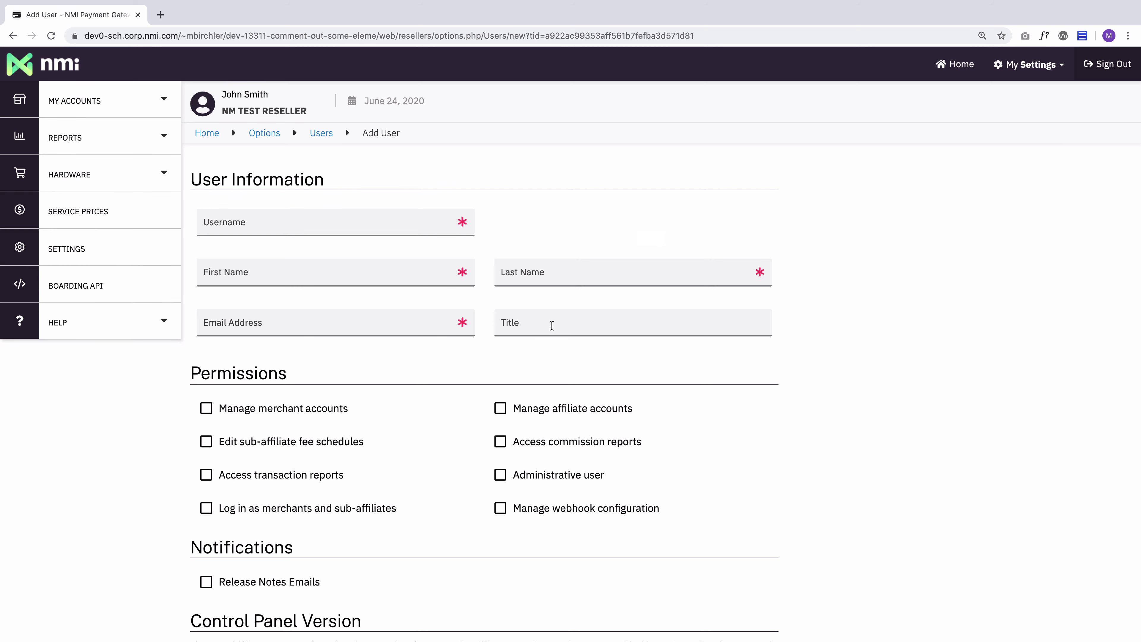
{"action": "left_click", "coordinate": [265, 219]}
{"action": "type", "text": "stuser"}
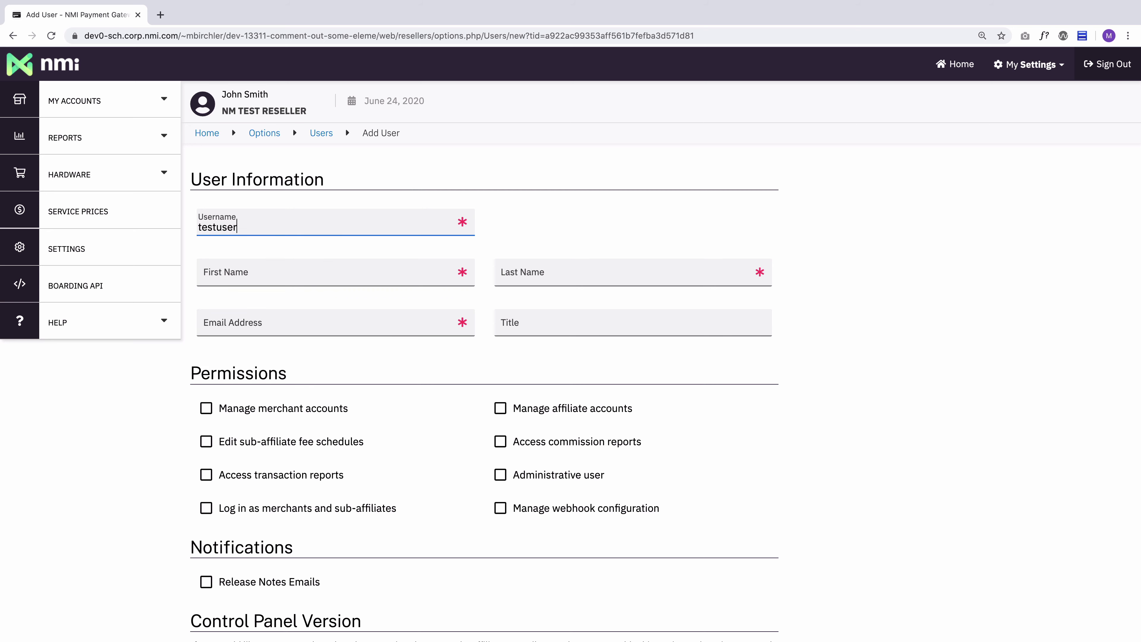
{"action": "type", "text": "accountnew"}
{"action": "key", "text": "Tab"}
{"action": "type", "text": "Jane"}
{"action": "key", "text": "Tab"}
{"action": "type", "text": "Doe"}
{"action": "key", "text": "Tab"}
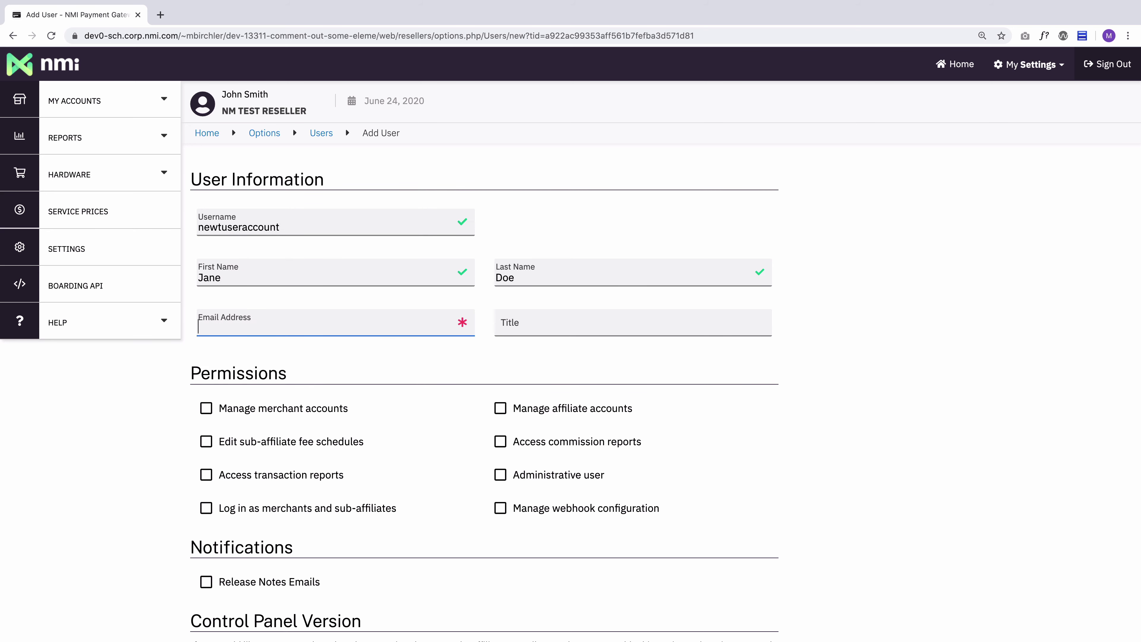
{"action": "type", "text": "test@example.com"}
{"action": "key", "text": "Tab"}
- Enter 'Account Manager' as the user's title and scroll down to the permission options
{"action": "type", "text": "Account Manager"}
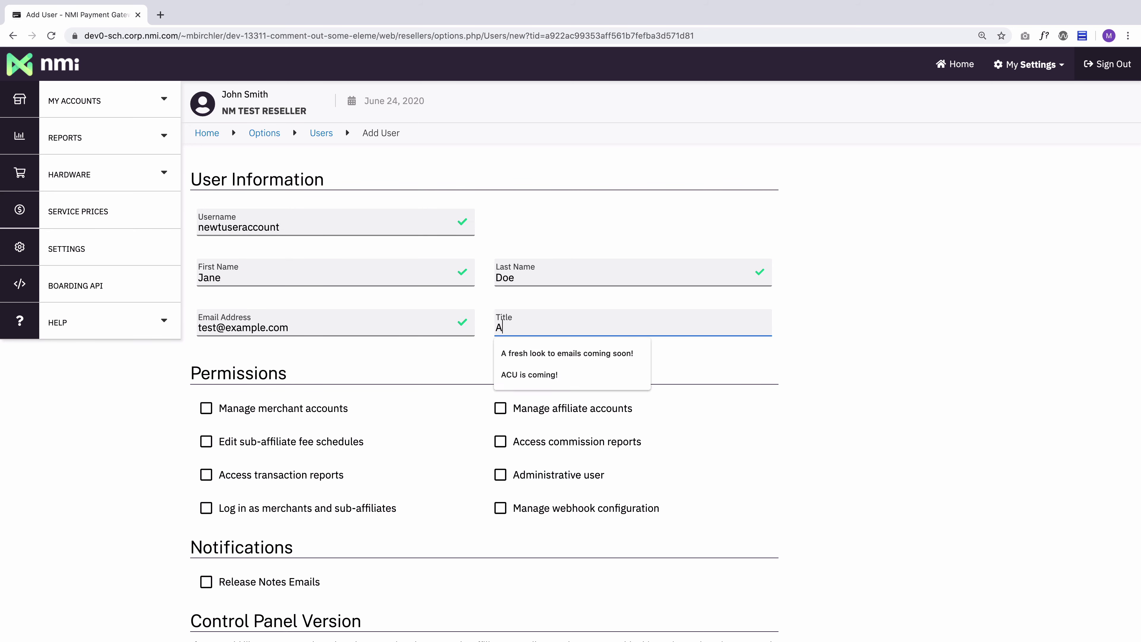
{"action": "left_click", "coordinate": [444, 349]}
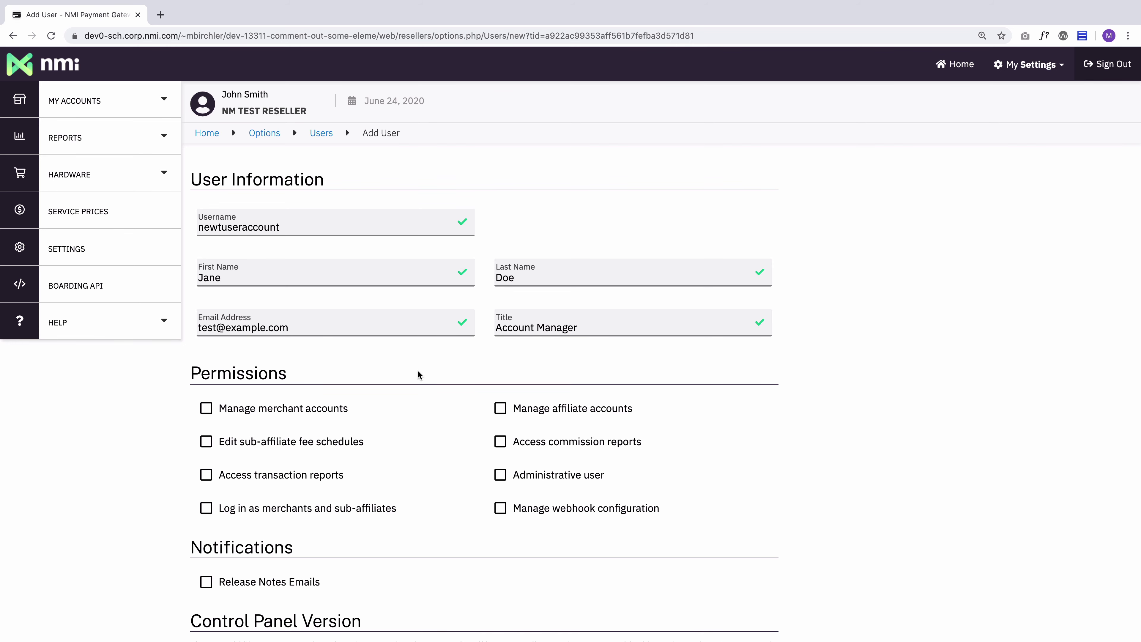
{"action": "scroll", "coordinate": [417, 370], "scroll_direction": "down", "scroll_amount": 3}
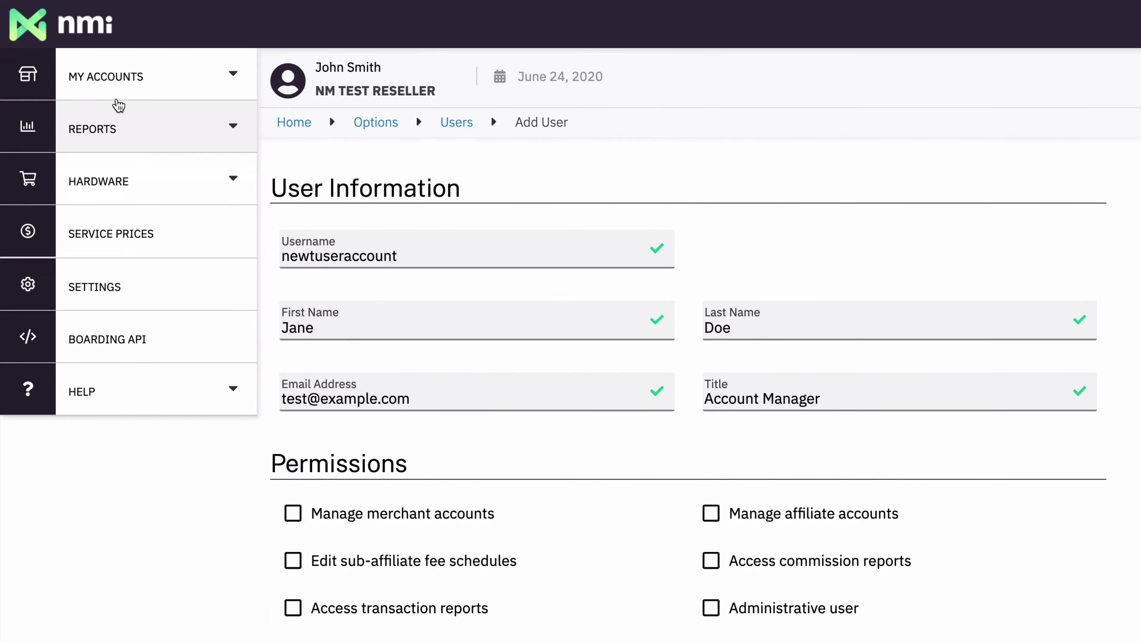
{"action": "left_click", "coordinate": [102, 76]}
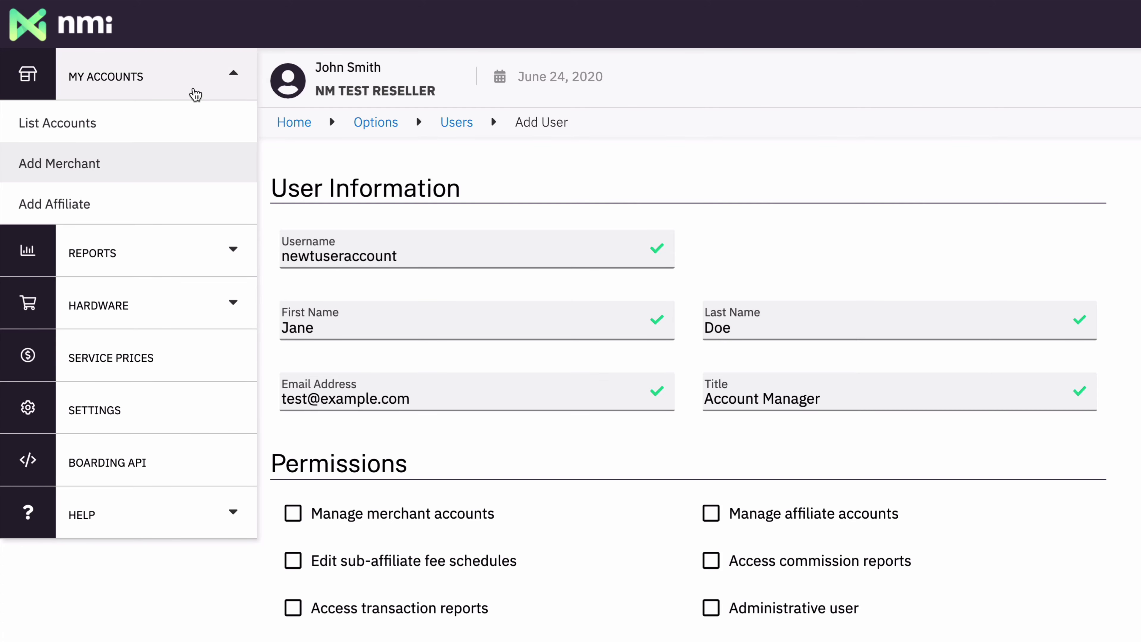
{"action": "left_click", "coordinate": [198, 78]}
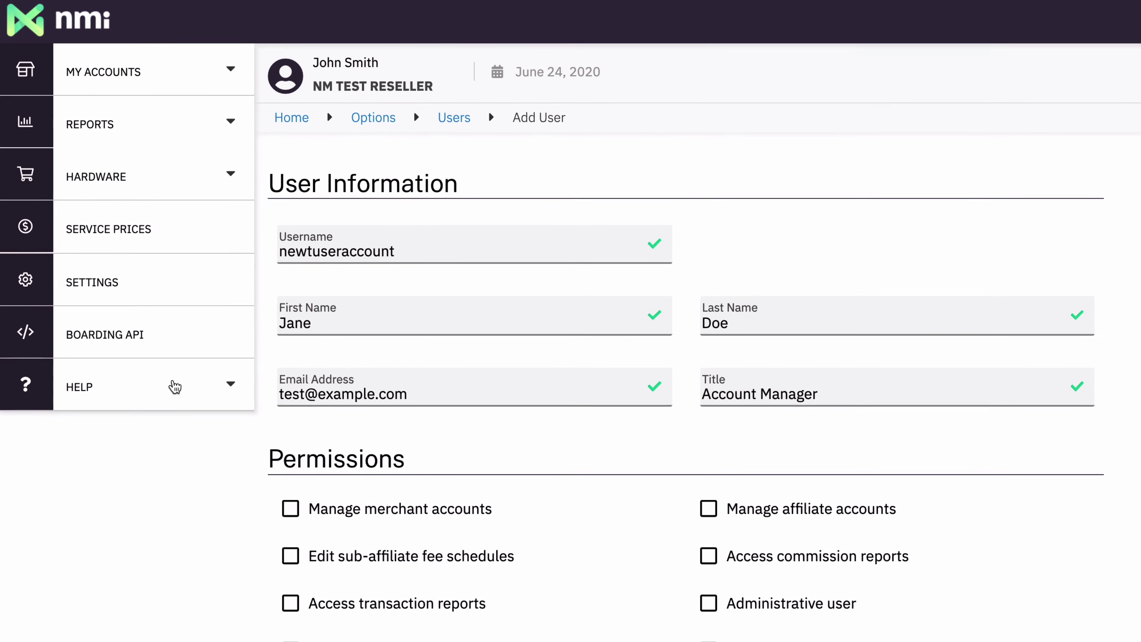
{"action": "left_click", "coordinate": [174, 122]}
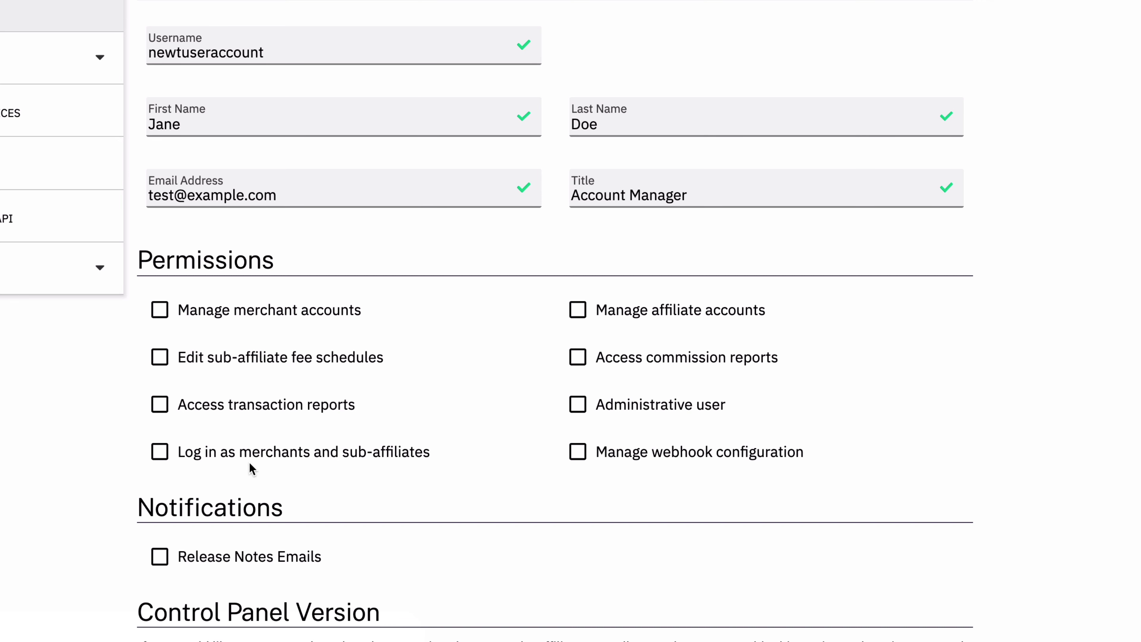
- Tick Manage merchant accounts, Manage affiliate accounts, Edit sub-affiliate fee schedules and Log in as merchants
{"action": "left_click", "coordinate": [160, 310]}
{"action": "left_click", "coordinate": [579, 313]}
{"action": "left_click", "coordinate": [167, 358]}
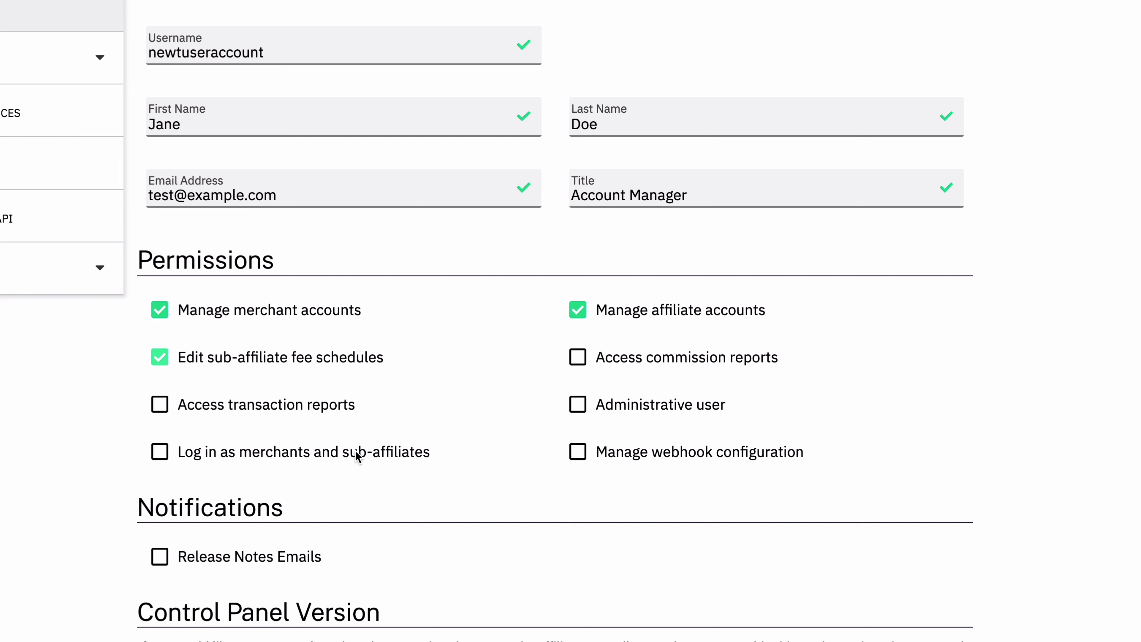
{"action": "left_click", "coordinate": [266, 452]}
- Subscribe the user to Release Notes Emails and enable the new look-and-feel preview
{"action": "scroll", "coordinate": [491, 489], "scroll_direction": "down", "scroll_amount": 5}
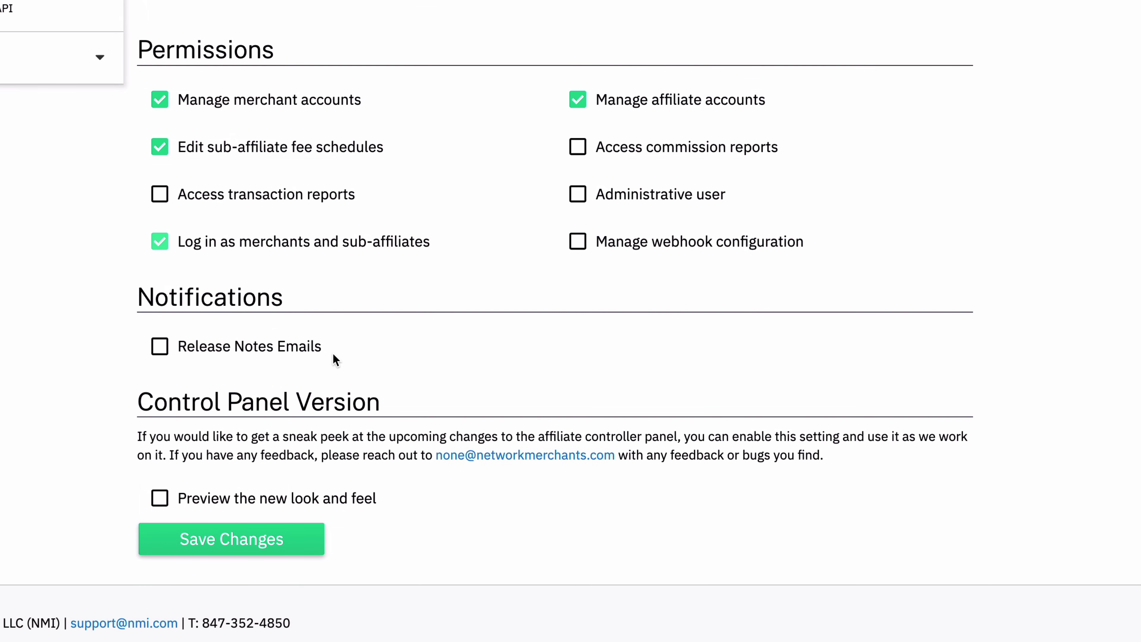
{"action": "left_click", "coordinate": [160, 348]}
{"action": "left_click", "coordinate": [161, 503]}
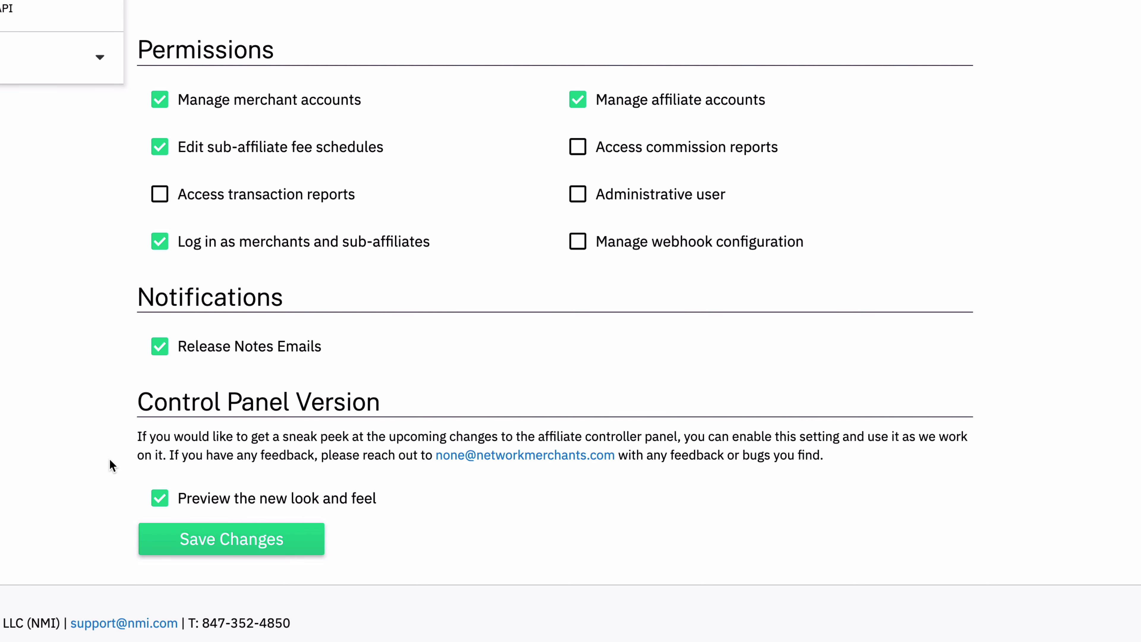
- Toggle the new look-and-feel preview option off and back on
{"action": "left_click", "coordinate": [160, 504]}
{"action": "left_click", "coordinate": [159, 502]}
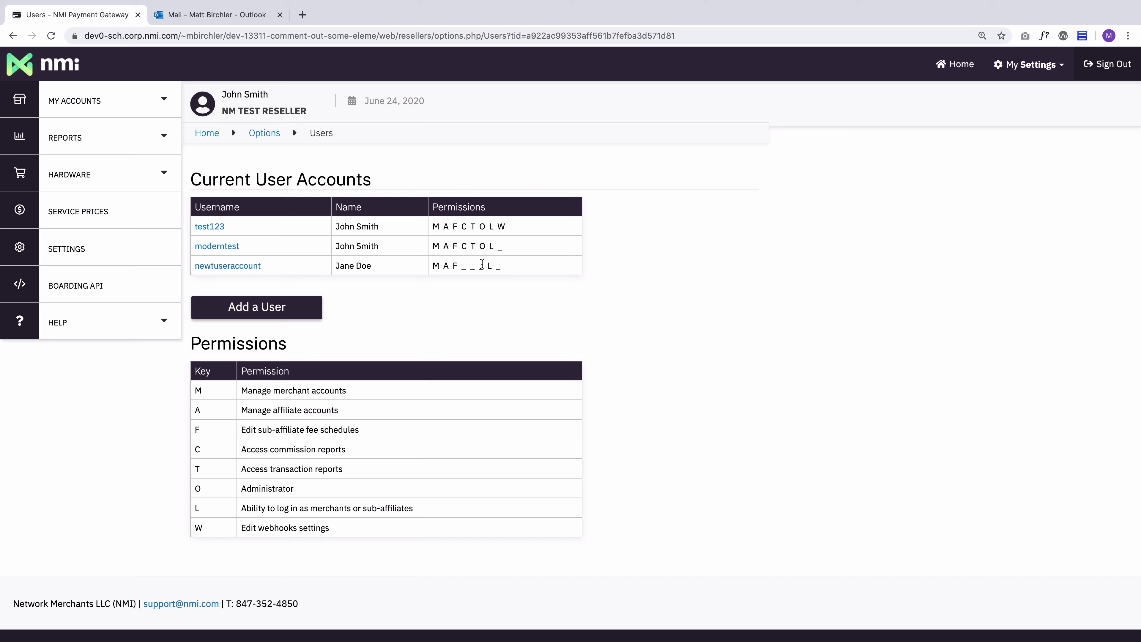
- Edit the new user to add the Access transaction reports permission and save
{"action": "left_click", "coordinate": [234, 265]}
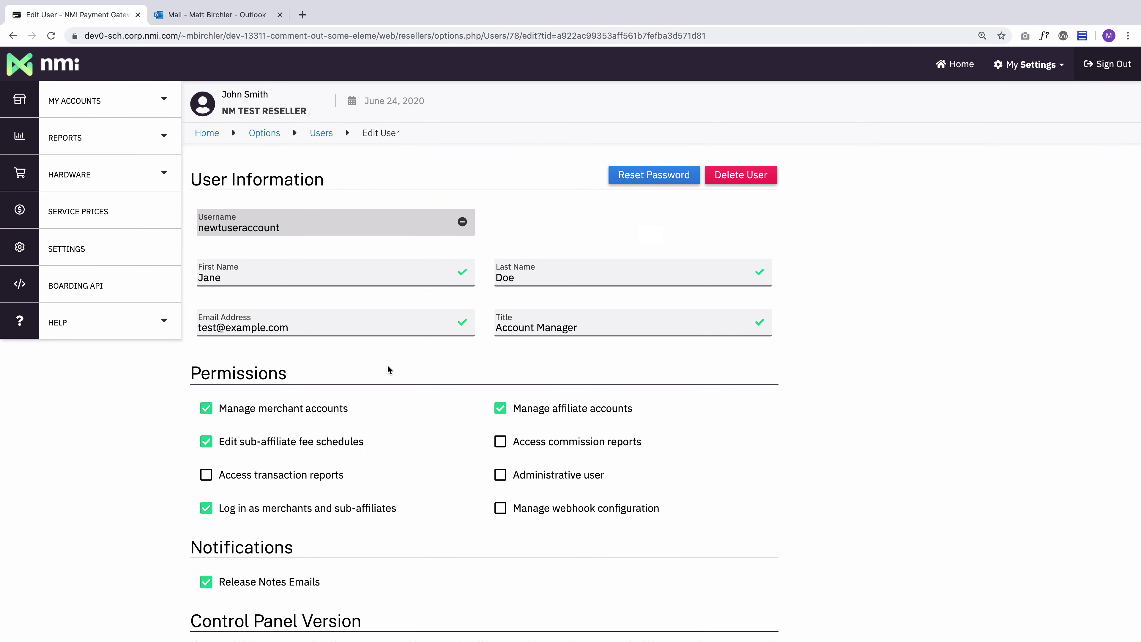
{"action": "left_click", "coordinate": [232, 476]}
{"action": "scroll", "coordinate": [264, 513], "scroll_direction": "down", "scroll_amount": 5}
{"action": "left_click", "coordinate": [276, 489]}
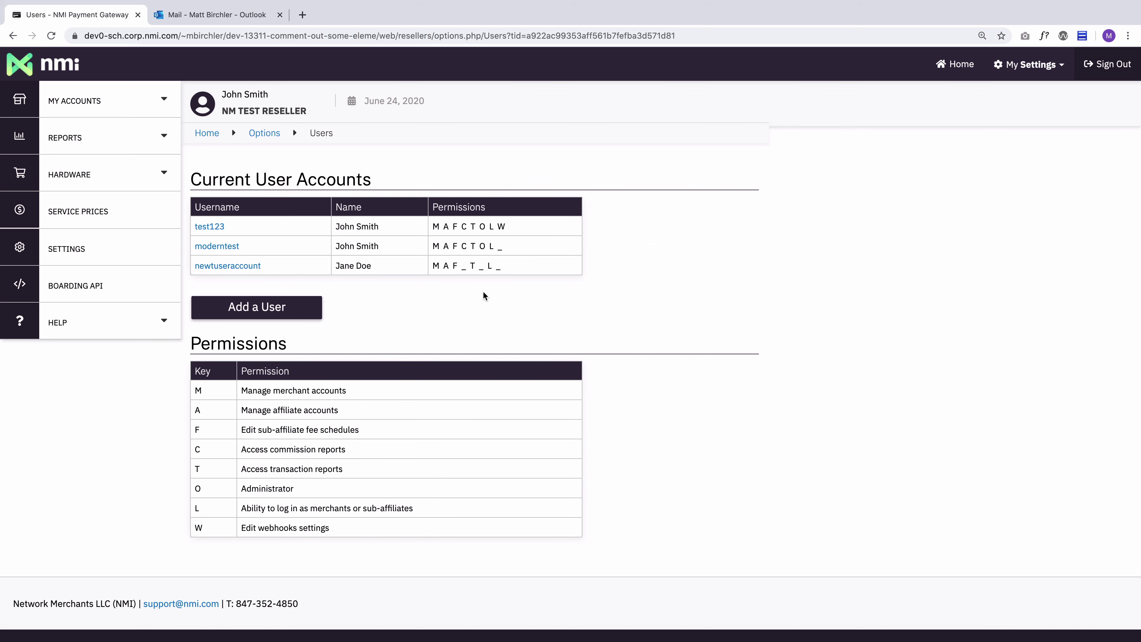
- Reopen the new user's edit page and decline the Delete User confirmation, keeping the account
{"action": "left_click", "coordinate": [252, 266]}
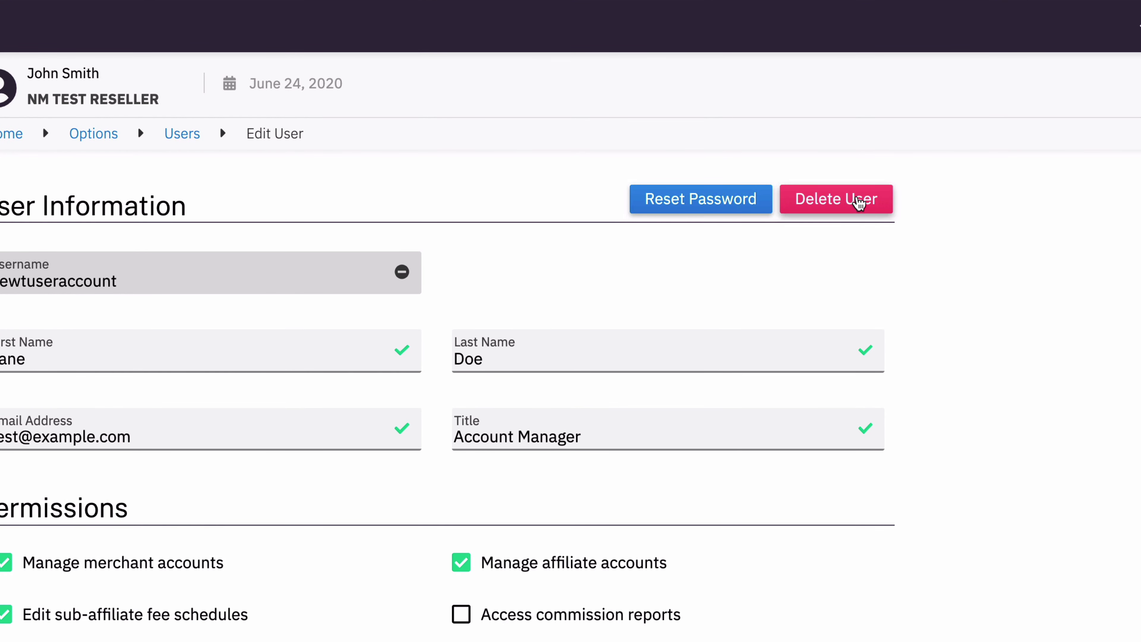
{"action": "left_click", "coordinate": [819, 200]}
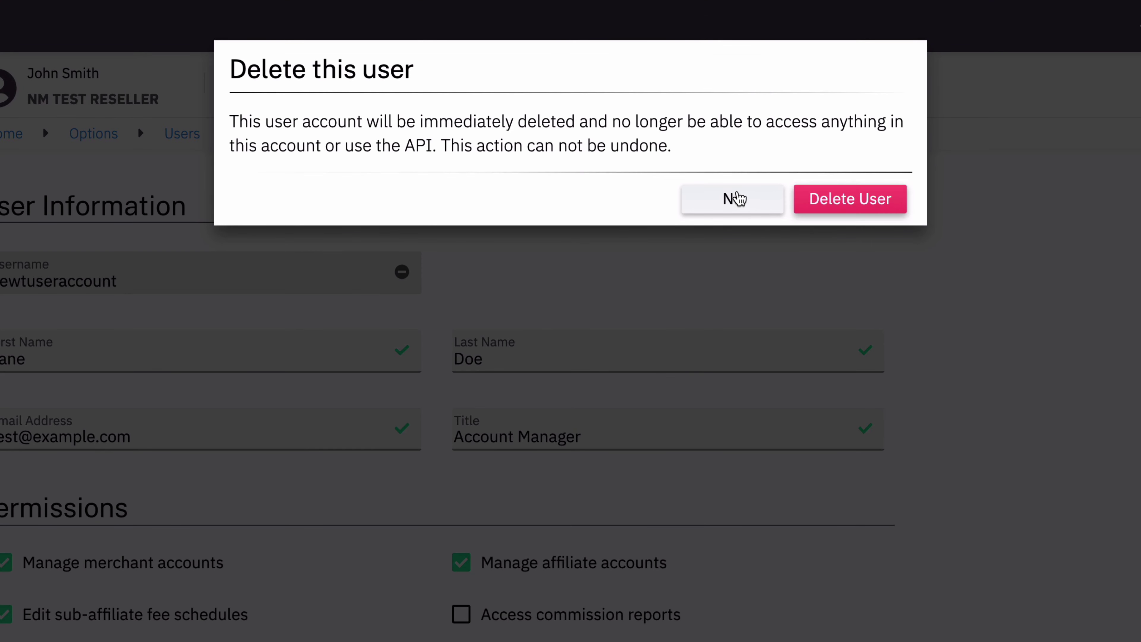
{"action": "left_click", "coordinate": [756, 201]}
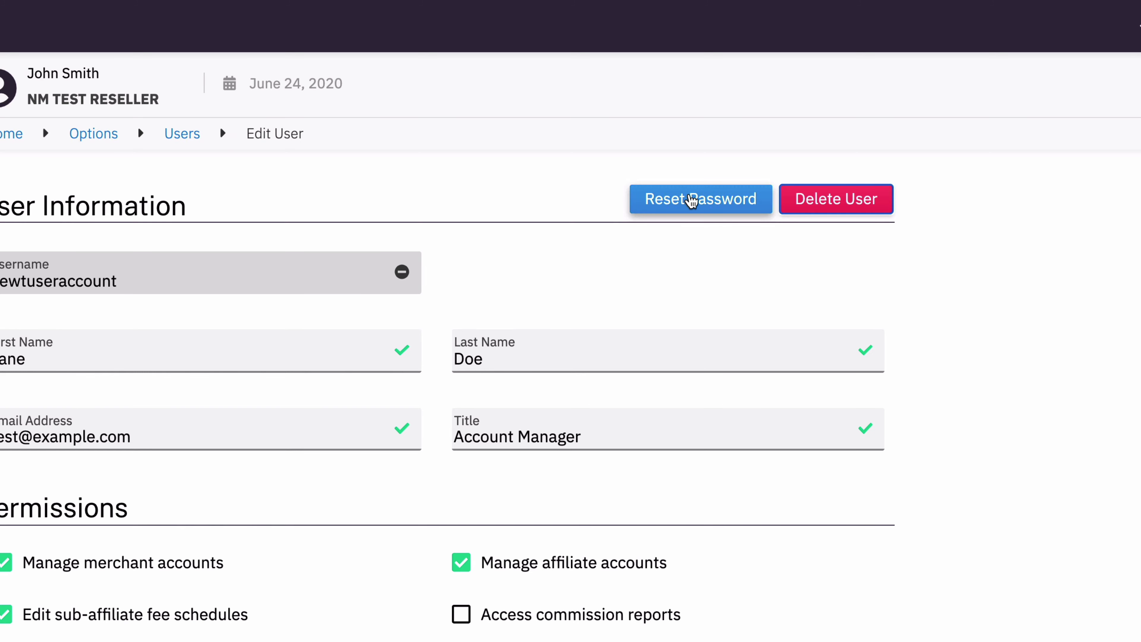
{"action": "left_click", "coordinate": [692, 200]}
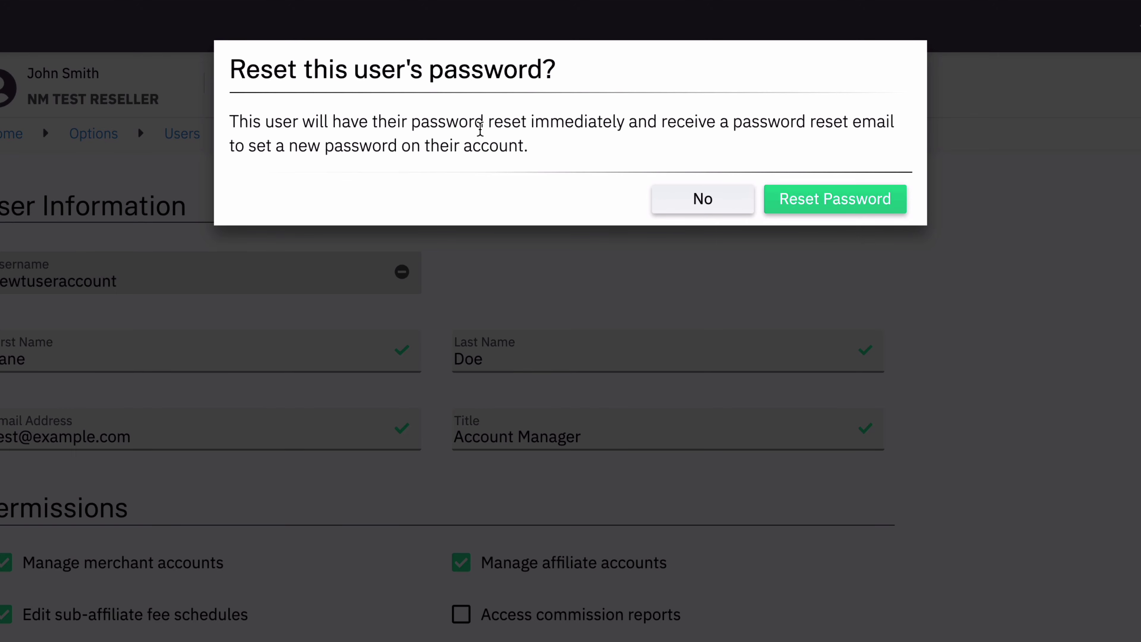
{"action": "left_click", "coordinate": [680, 200]}
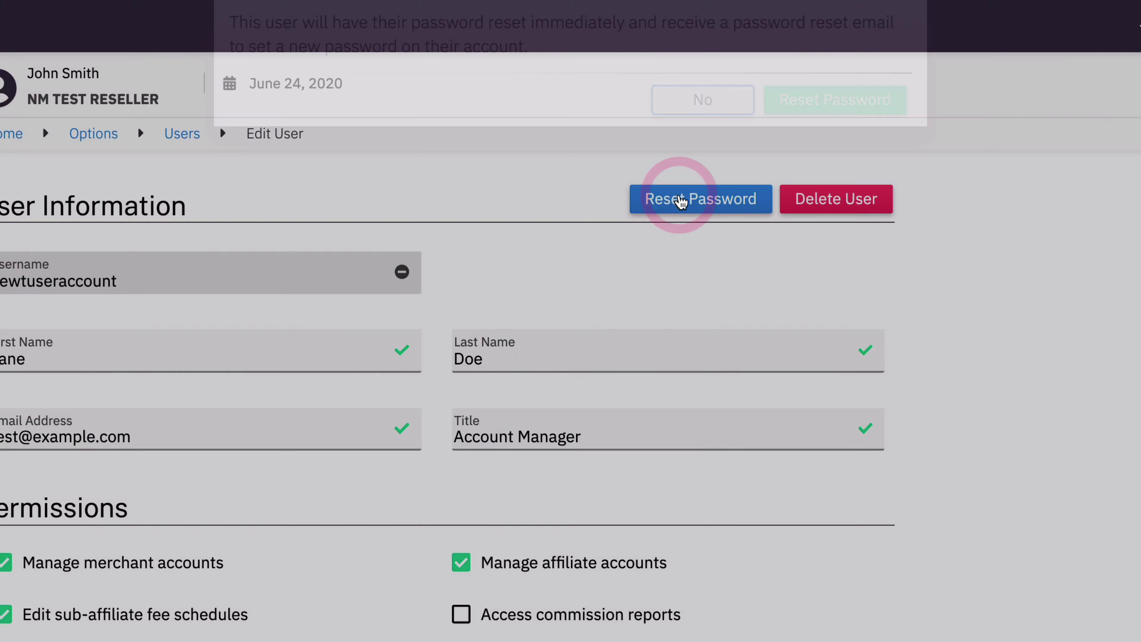
{"action": "left_click", "coordinate": [648, 266]}
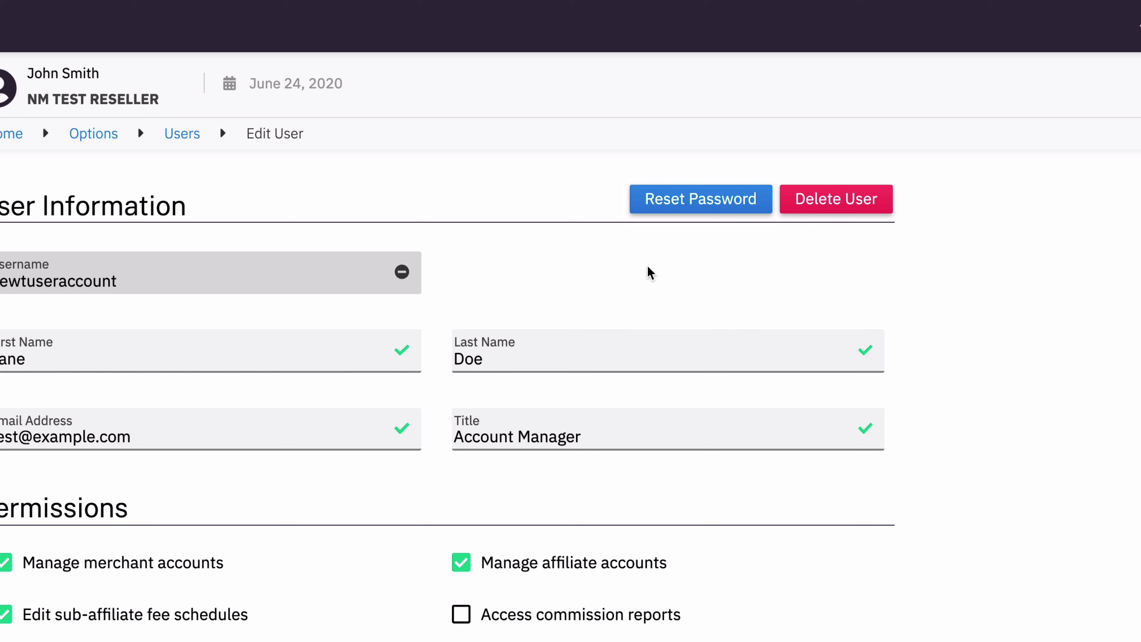